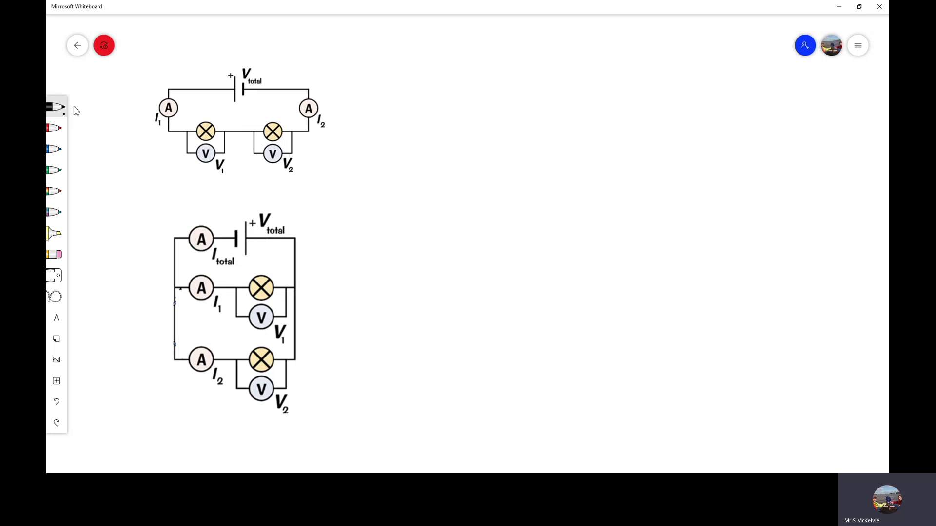
Label the top circuit S and write the key 'I = Current, V = Voltage'.
drag(136, 69, 126, 83)
mouse_move(459, 31)
mouse_down()
mouse_move(458, 46)
mouse_move(472, 26)
mouse_move(471, 44)
mouse_move(546, 38)
mouse_up()
drag(549, 42, 577, 45)
mouse_move(570, 41)
mouse_down()
mouse_move(633, 31)
mouse_move(647, 40)
mouse_move(676, 30)
mouse_move(701, 46)
mouse_up()
mouse_move(697, 39)
mouse_down()
mouse_move(708, 38)
mouse_move(709, 54)
mouse_move(725, 45)
mouse_up()
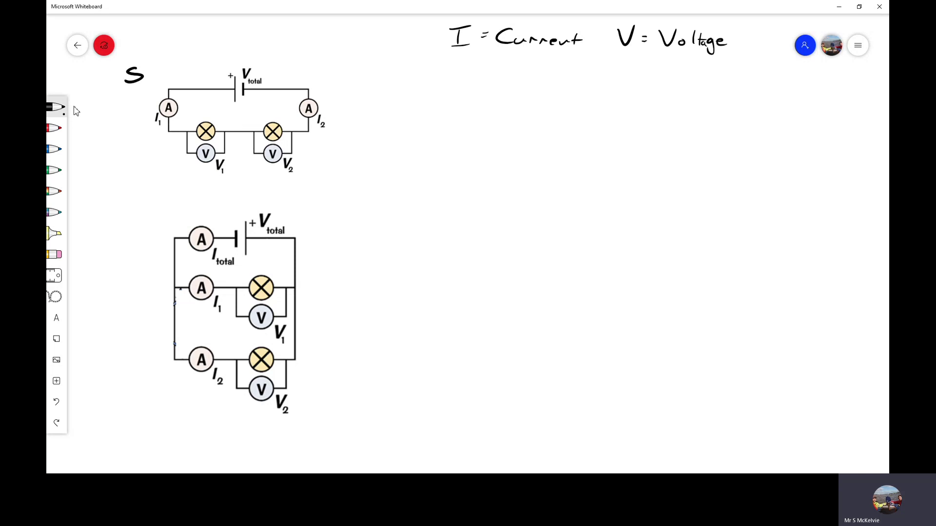
Underline the I1 and I2 labels on the series circuit and write I1 = I2 = I_TOT.
drag(153, 128, 161, 127)
drag(317, 132, 328, 130)
mouse_move(458, 97)
mouse_down()
mouse_move(458, 110)
mouse_move(473, 94)
mouse_move(469, 109)
mouse_move(496, 102)
mouse_up()
drag(488, 109, 515, 109)
mouse_move(506, 96)
mouse_down()
mouse_move(524, 96)
mouse_move(531, 115)
mouse_move(569, 108)
mouse_move(577, 96)
mouse_move(576, 109)
mouse_move(588, 109)
mouse_up()
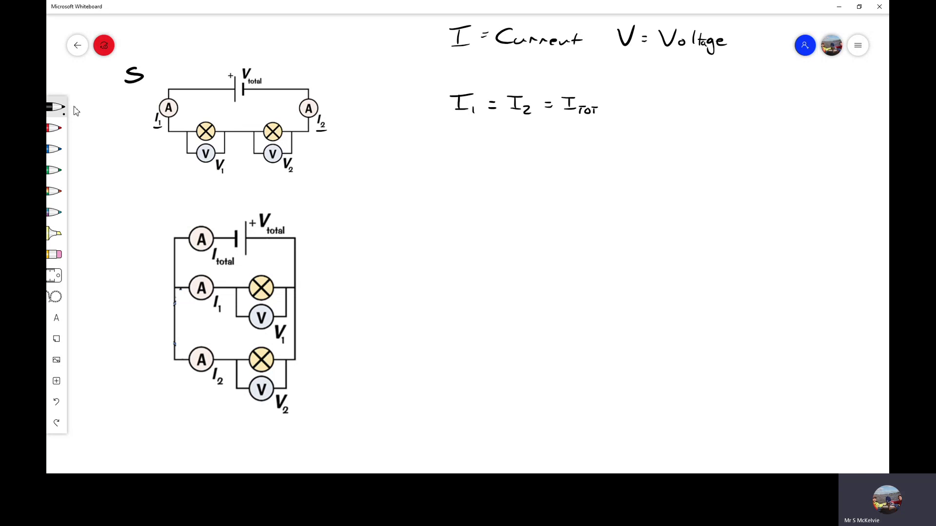
In red ink, note 'Same' under I1 = I2 and underline TOT with 'Total' beneath.
click(55, 127)
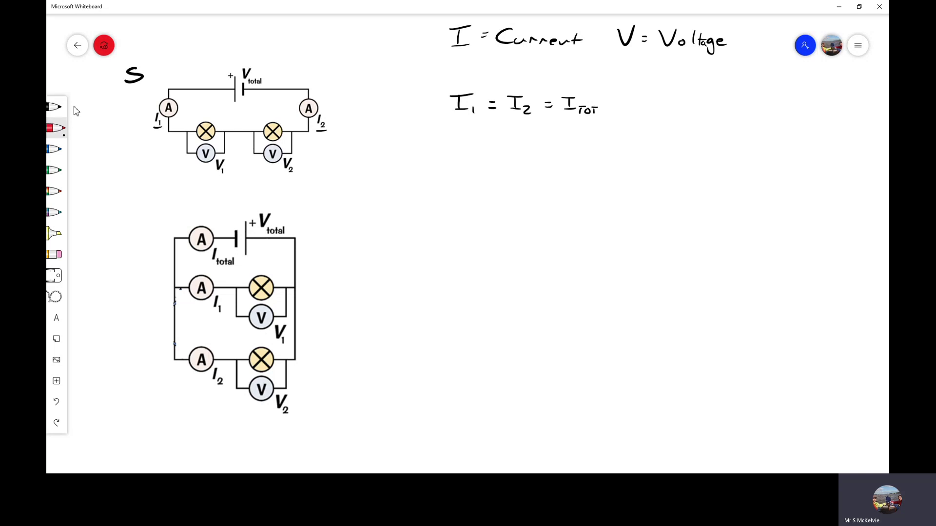
mouse_move(486, 122)
mouse_down()
mouse_move(479, 131)
mouse_move(514, 128)
mouse_up()
drag(579, 117, 636, 128)
drag(638, 116, 639, 128)
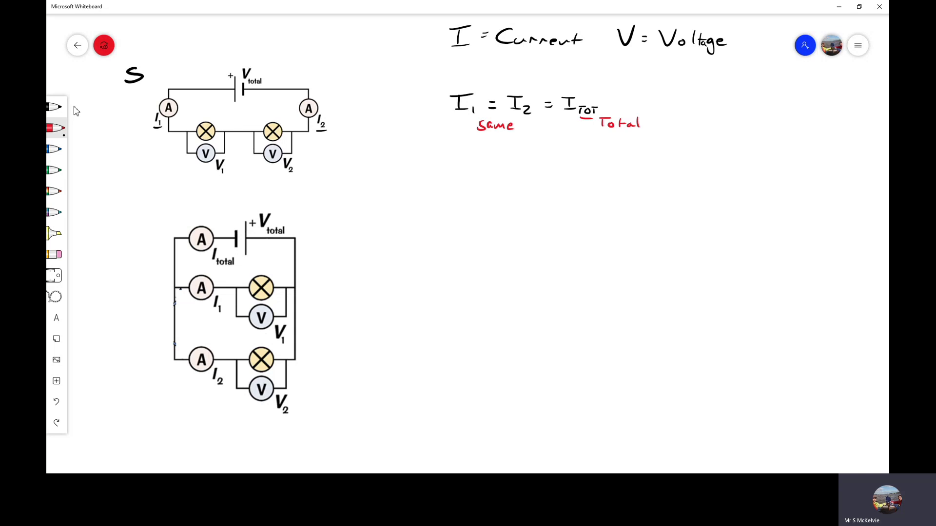
In black ink, write the series voltage rule V1 + V2 = V_TOT below the current rule.
click(55, 107)
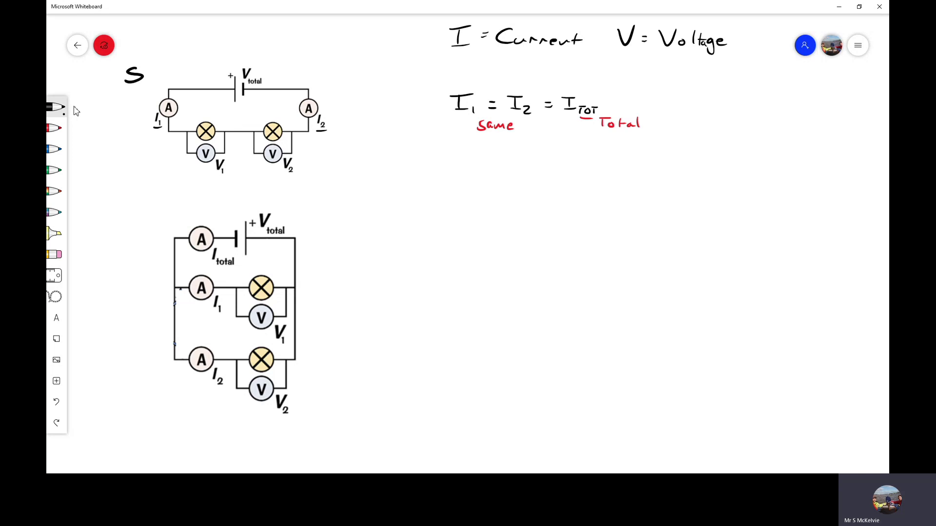
mouse_move(459, 154)
mouse_down()
mouse_move(475, 173)
mouse_move(517, 158)
mouse_move(527, 177)
mouse_up()
mouse_move(567, 151)
mouse_down()
mouse_move(573, 165)
mouse_move(585, 151)
mouse_move(591, 165)
mouse_up()
drag(600, 167, 611, 164)
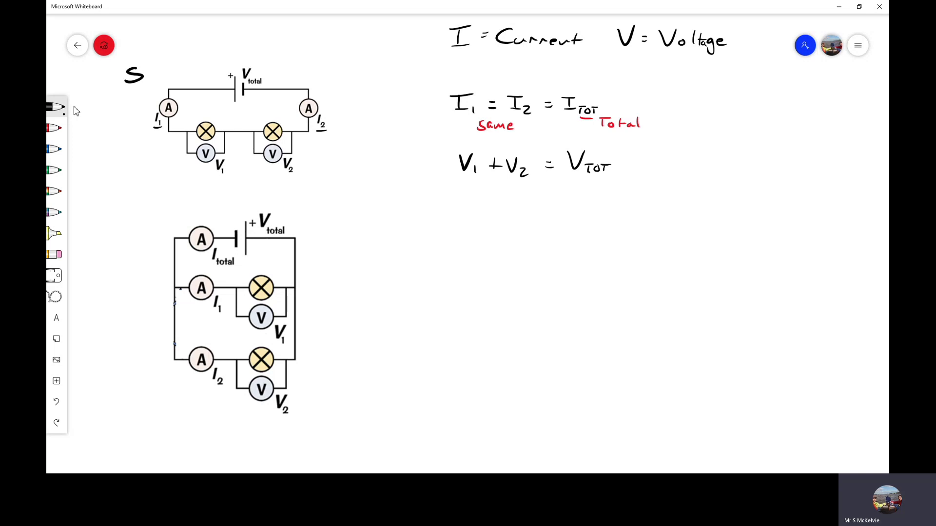
click(55, 127)
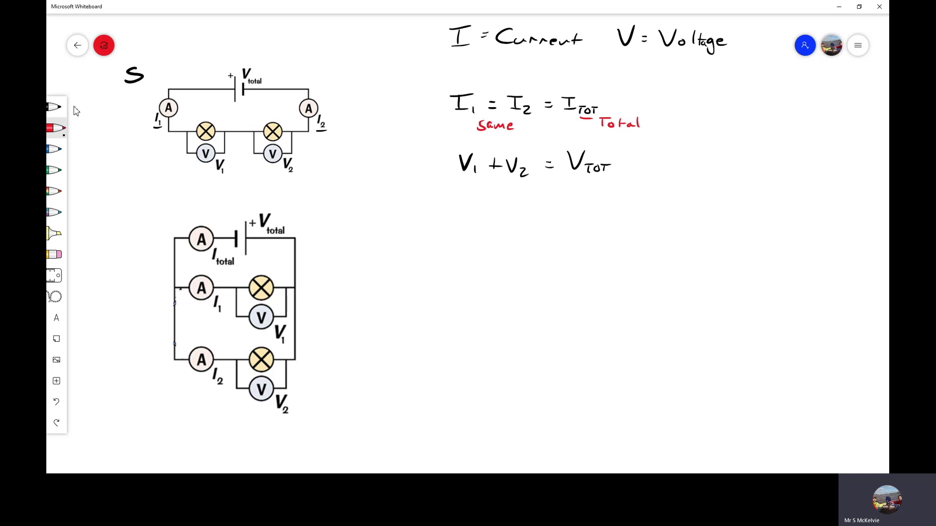
Add red 'added to' under V1 and an arrow from Total to V_TOT, then label the lower circuit P.
mouse_move(478, 189)
mouse_down()
mouse_move(518, 196)
mouse_move(503, 209)
mouse_move(511, 205)
mouse_up()
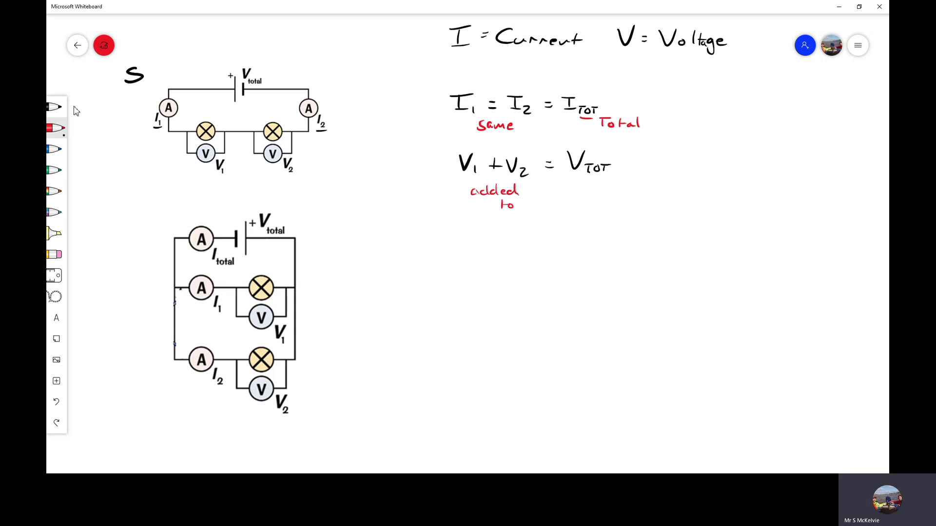
drag(621, 132, 619, 152)
click(58, 107)
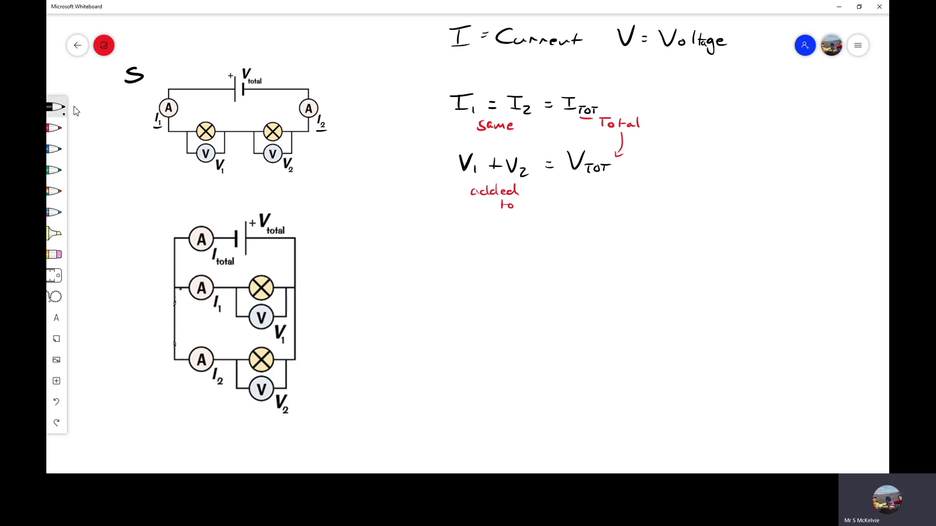
mouse_move(128, 223)
mouse_down()
mouse_move(123, 238)
mouse_move(125, 229)
mouse_up()
Write the parallel current rule I1 + I2 = I_TOT beside the lower circuit.
mouse_move(468, 249)
mouse_down()
mouse_move(464, 262)
mouse_move(478, 245)
mouse_move(474, 259)
mouse_move(508, 257)
mouse_up()
mouse_move(502, 250)
mouse_down()
mouse_move(517, 245)
mouse_move(513, 257)
mouse_move(528, 265)
mouse_move(551, 250)
mouse_up()
drag(545, 253, 579, 244)
mouse_move(569, 245)
mouse_down()
mouse_move(568, 255)
mouse_move(600, 254)
mouse_move(595, 263)
mouse_up()
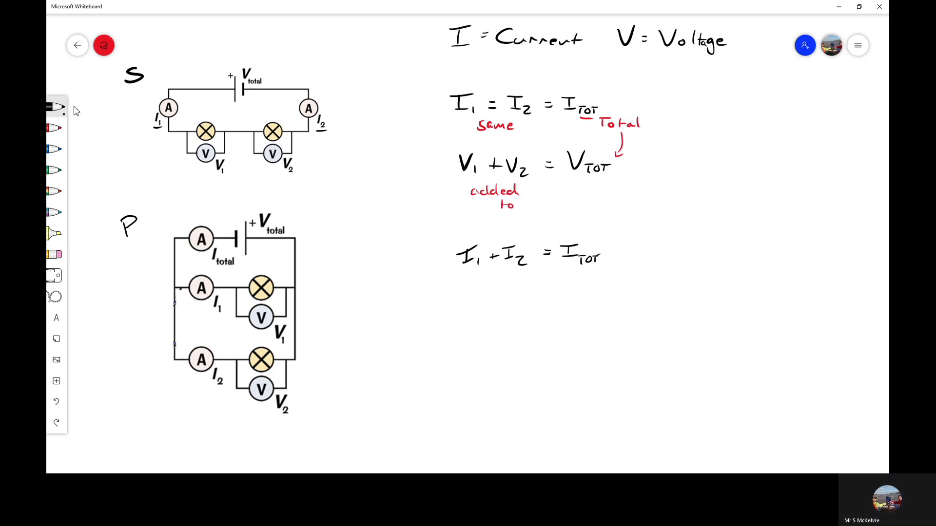
Write the parallel voltage rule V1 = V2 = V_TOT beneath the current rule.
mouse_move(460, 287)
mouse_down()
mouse_move(468, 307)
mouse_move(473, 290)
mouse_move(476, 312)
mouse_move(521, 283)
mouse_move(529, 306)
mouse_move(579, 285)
mouse_move(580, 306)
mouse_move(583, 297)
mouse_up()
drag(585, 307, 596, 307)
drag(591, 301, 602, 300)
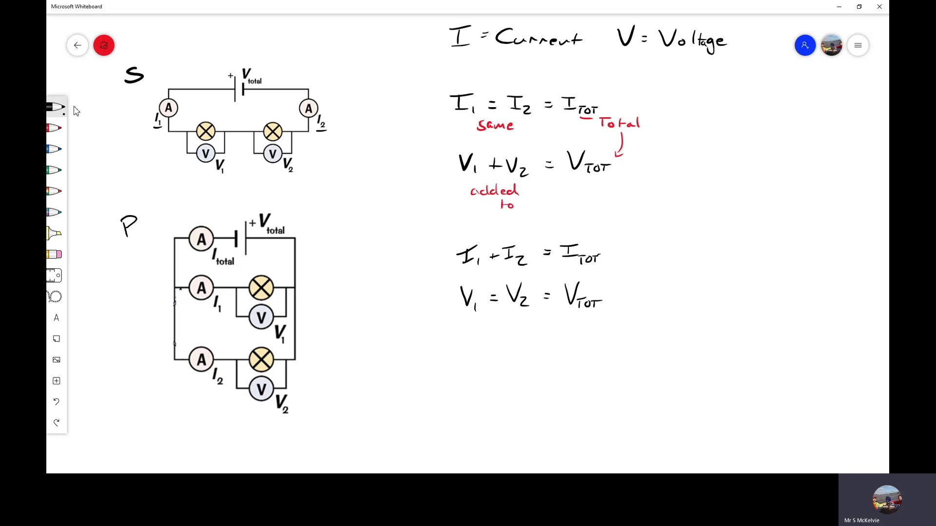
In green, mark the ammeters 2A and ?, and write 2A = 2A = 2A.
click(55, 170)
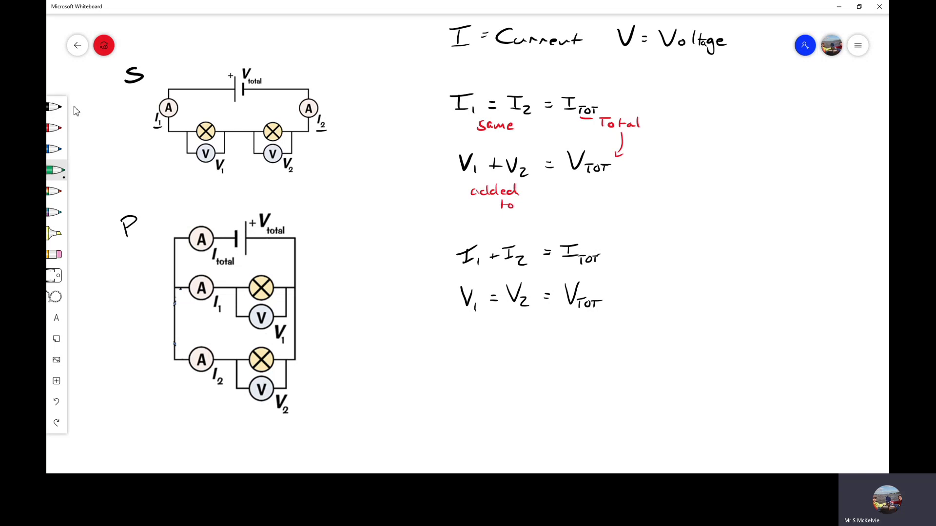
drag(183, 101, 199, 111)
drag(327, 101, 334, 109)
mouse_move(667, 103)
mouse_down()
mouse_move(719, 105)
mouse_move(735, 115)
mouse_move(776, 103)
mouse_move(795, 109)
mouse_up()
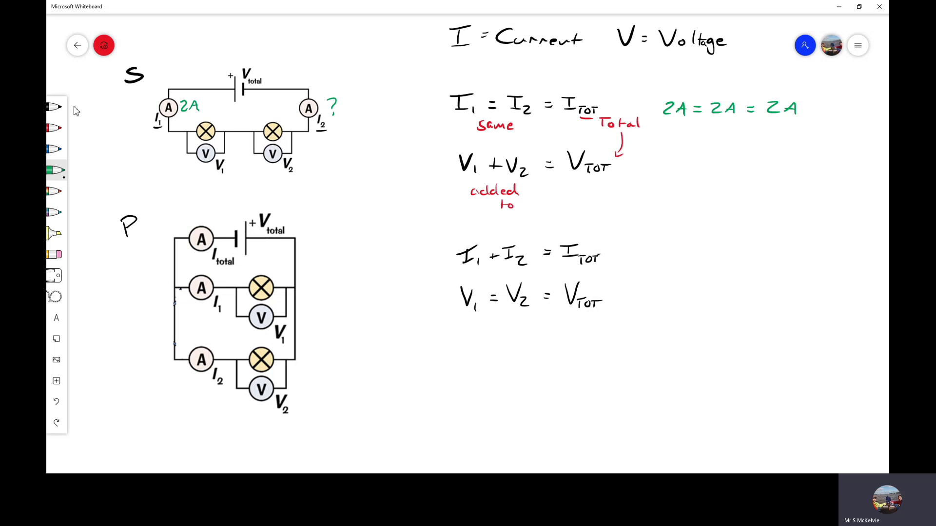
Label the 7V supply and 4V voltmeter, and write ?V + 4V = 7V.
mouse_move(265, 65)
mouse_down()
mouse_move(269, 75)
mouse_move(285, 66)
mouse_up()
drag(270, 174, 288, 173)
drag(665, 133, 696, 148)
drag(691, 143, 754, 141)
mouse_move(745, 144)
mouse_down()
mouse_move(773, 137)
mouse_move(769, 145)
mouse_move(791, 133)
mouse_up()
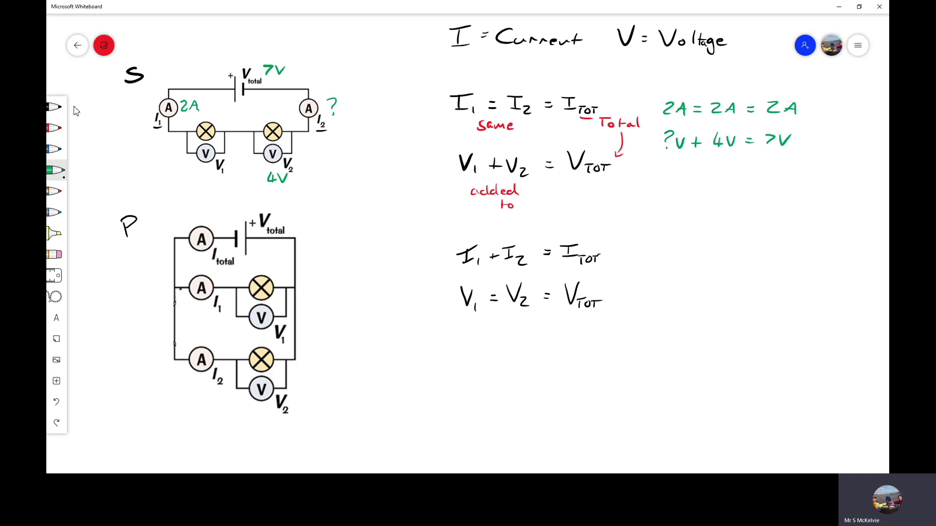